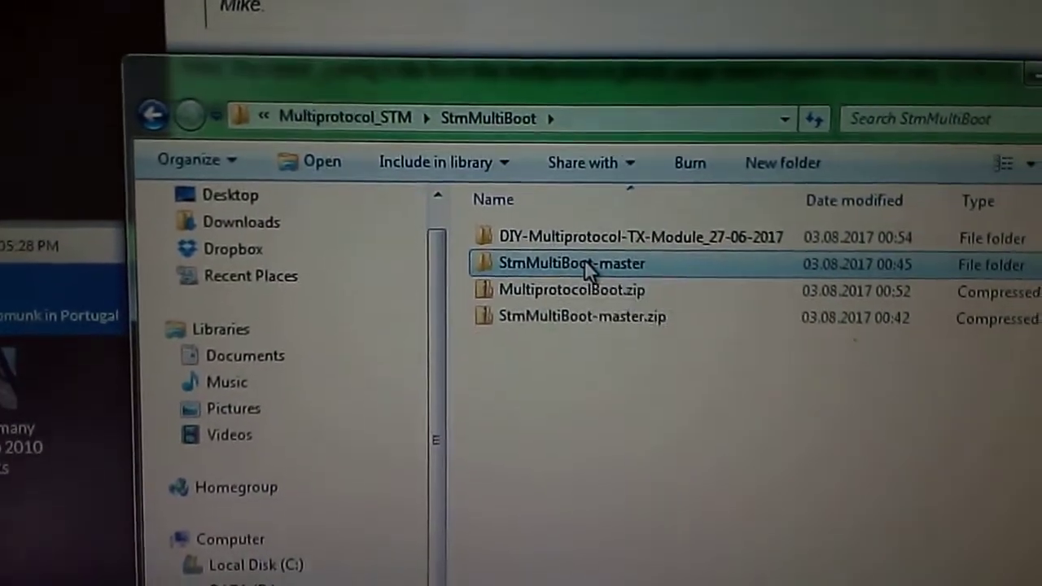
- Open StmBoot.ino from StmMultiBoot-master\StmBoot in the Arduino IDE and move its window aside
double_click(581, 286)
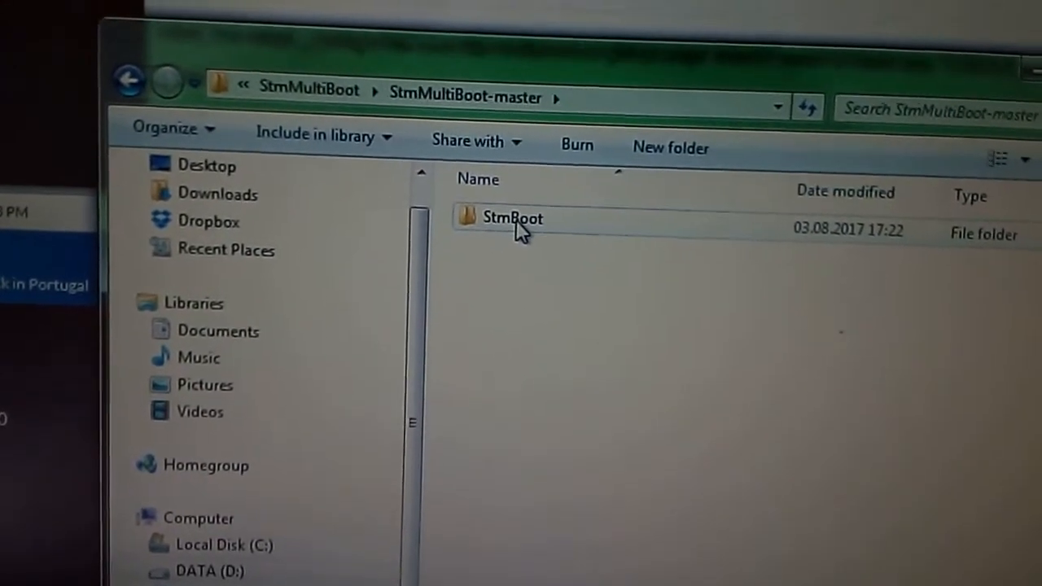
double_click(516, 223)
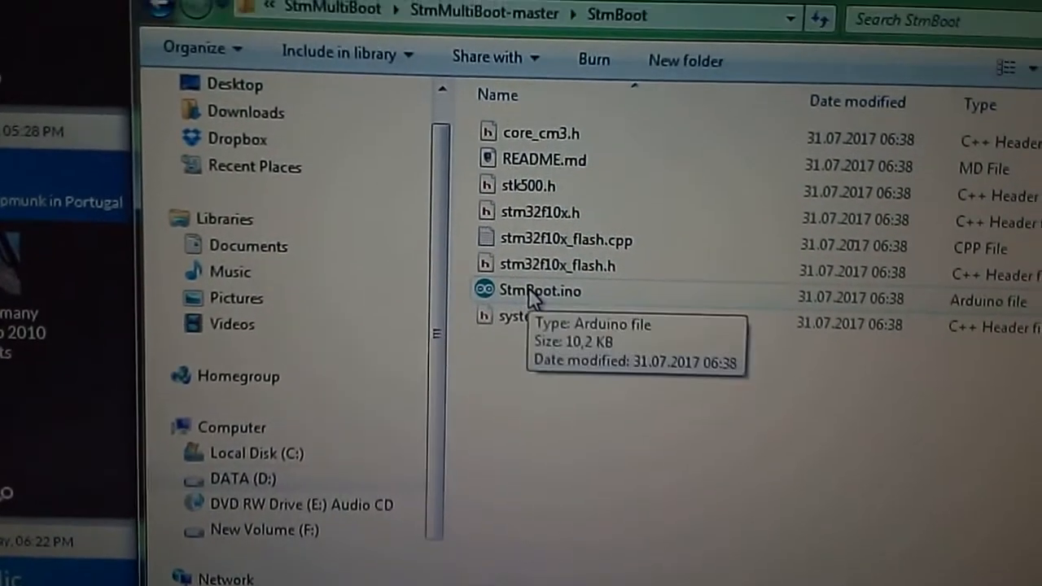
double_click(544, 277)
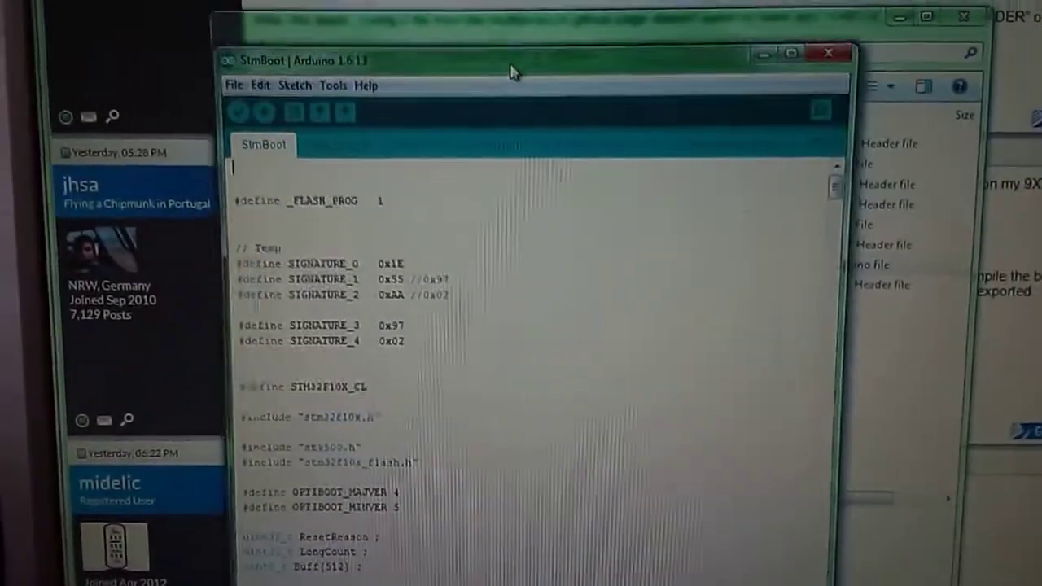
left_click_drag(511, 71, 663, 16)
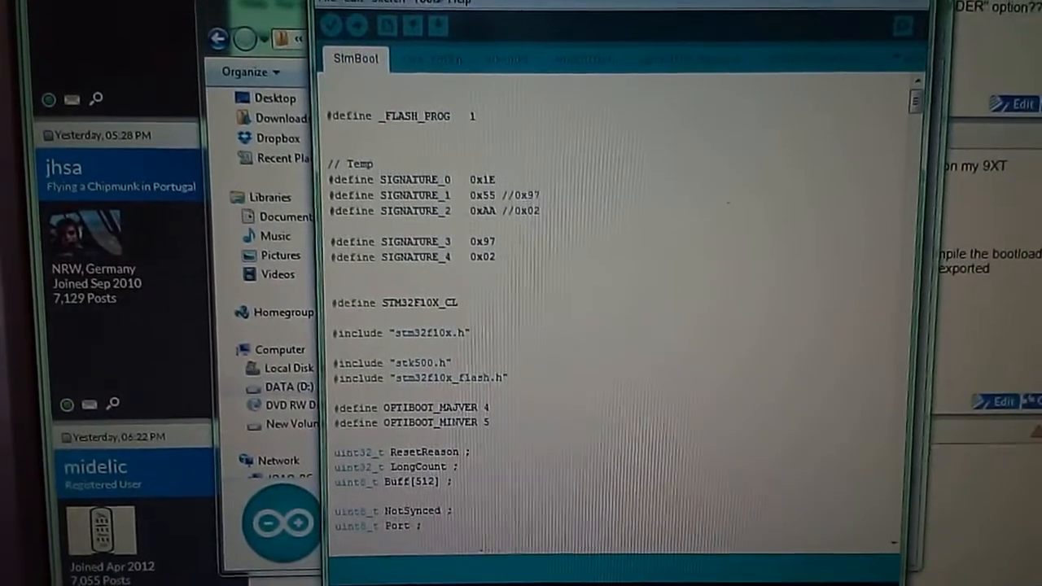
left_click(426, 14)
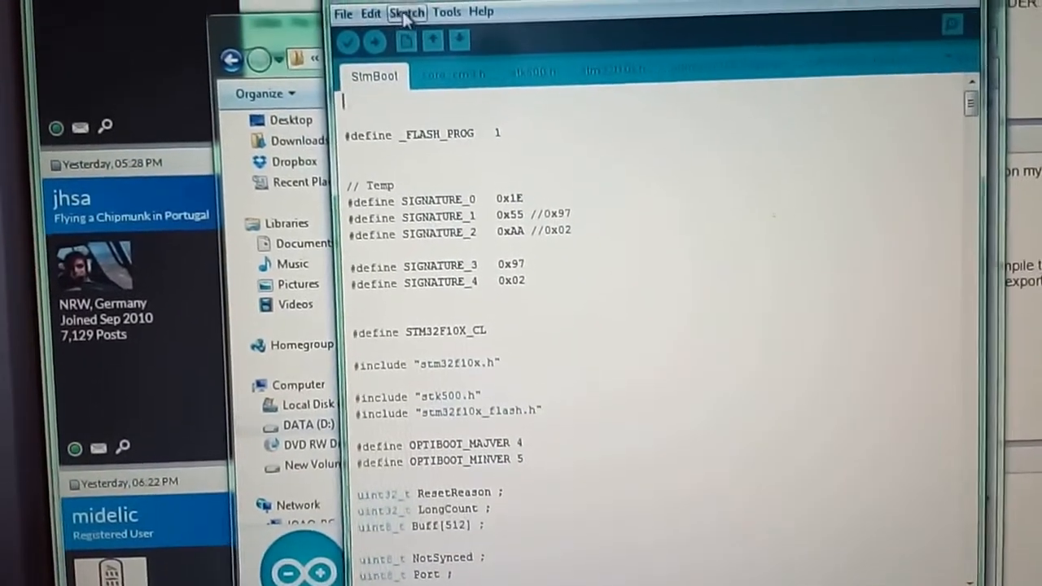
- Export the StmBoot sketch as a compiled binary via Sketch > Export compiled Binary
left_click(413, 13)
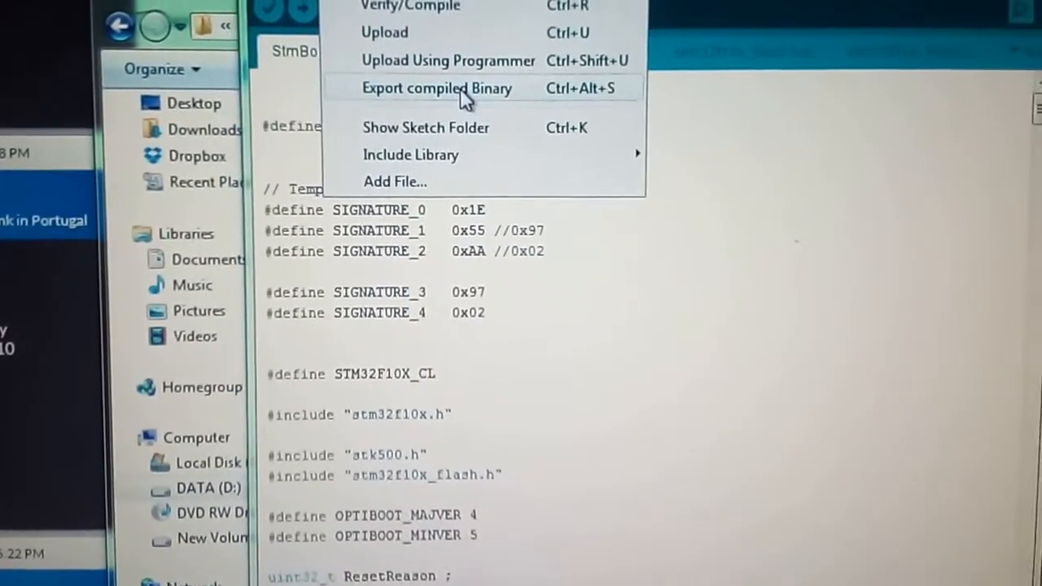
left_click(488, 90)
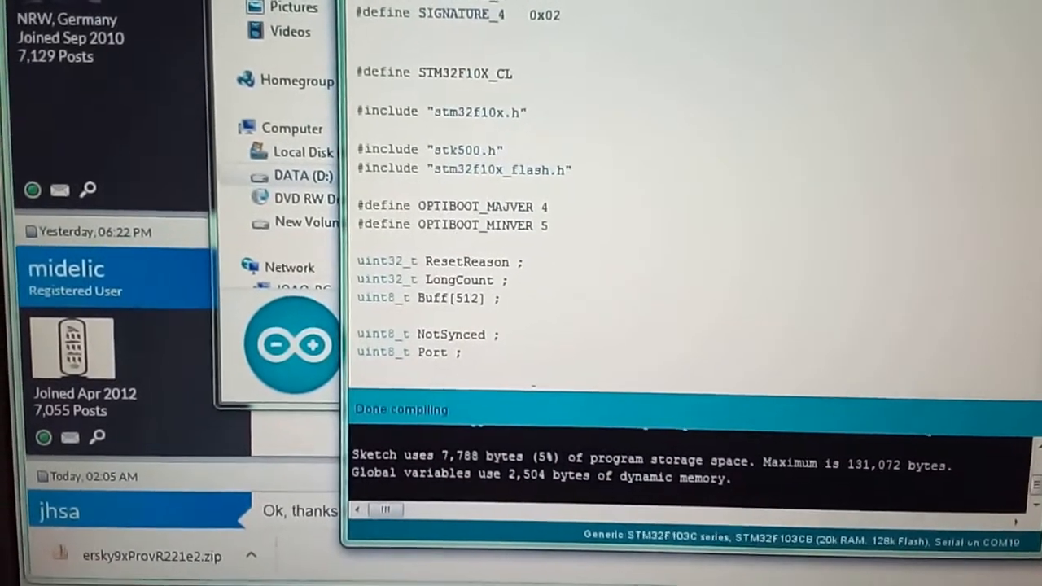
- Switch back to the Explorer file window
key("alt+Tab")
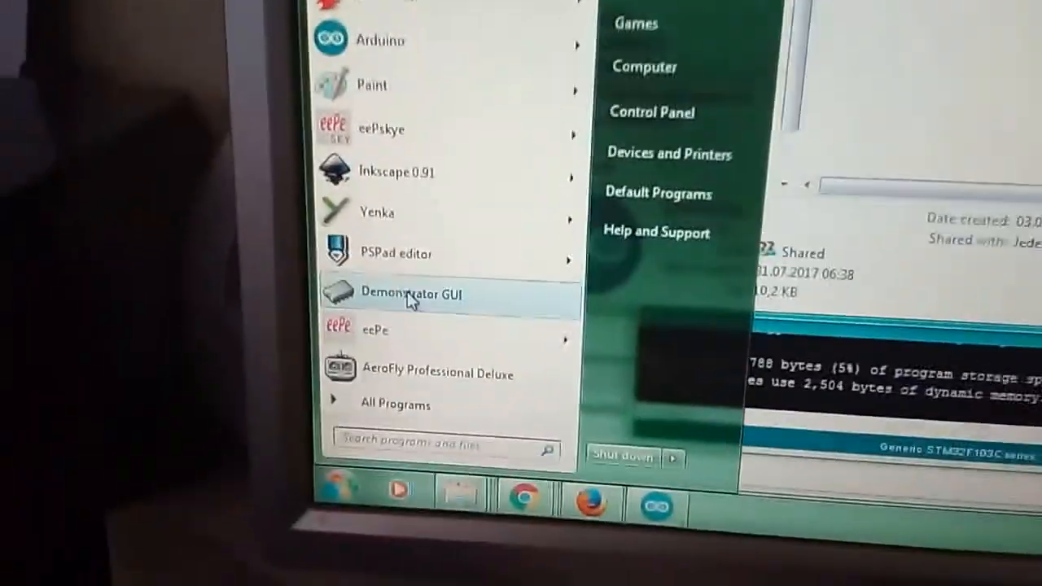
- Launch the ST Flash Loader Demonstrator GUI from the Start menu
left_click(410, 300)
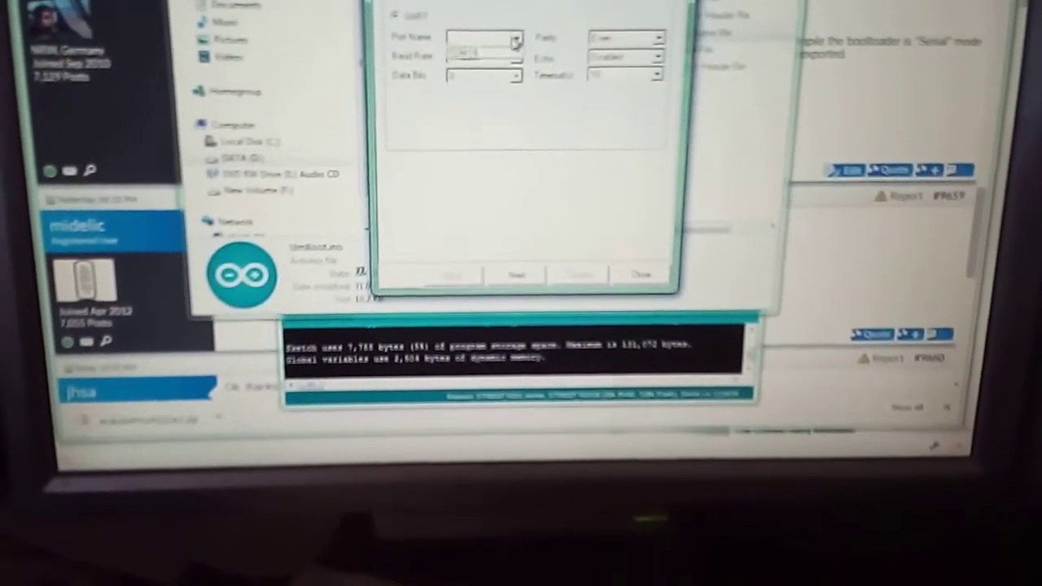
- Connect over COM19 at 115200, read the STM32F1 Med-density 128K target and reach the operations page
left_click(516, 42)
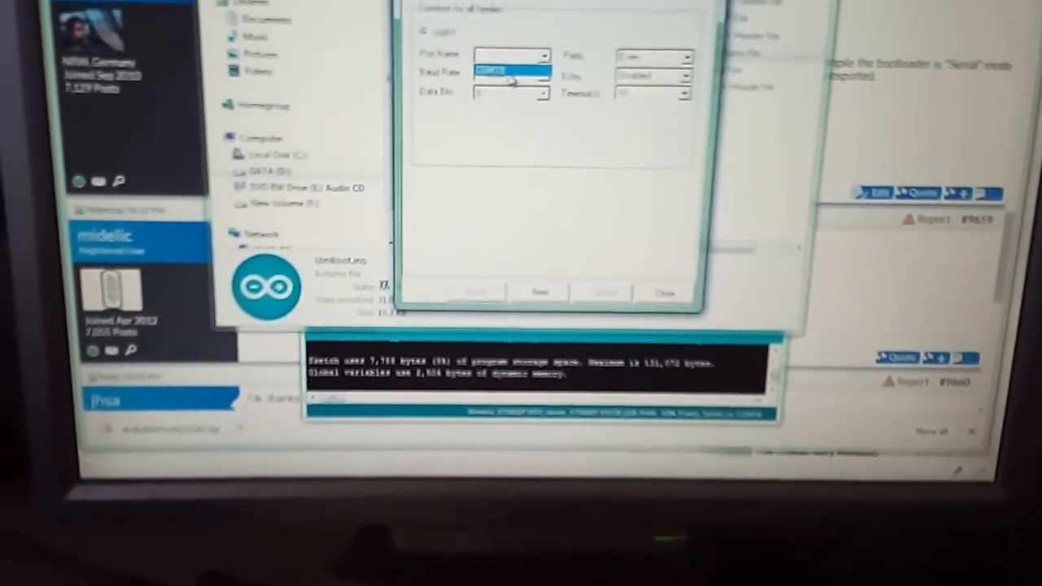
left_click(484, 55)
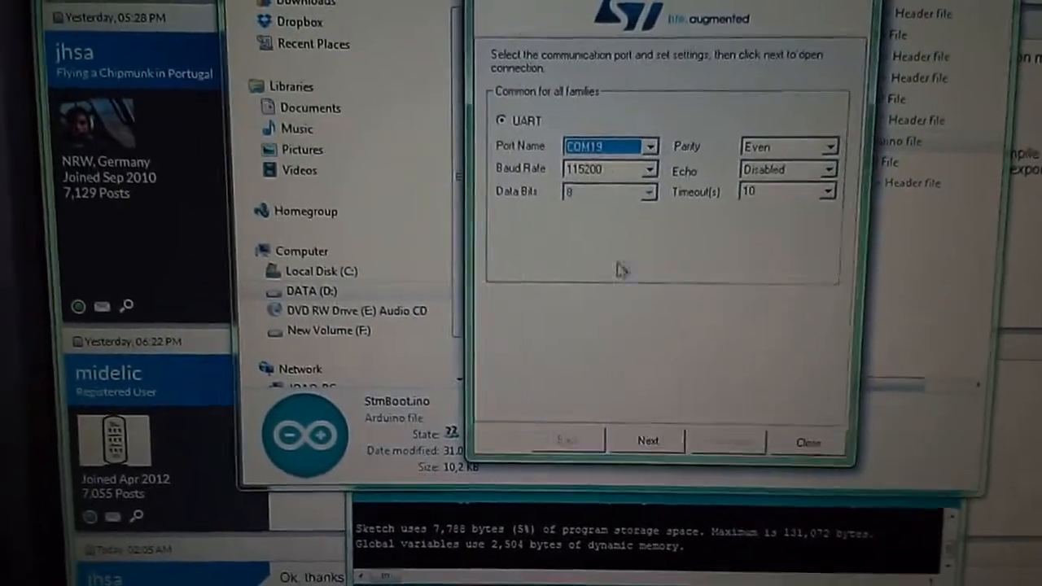
left_click(680, 453)
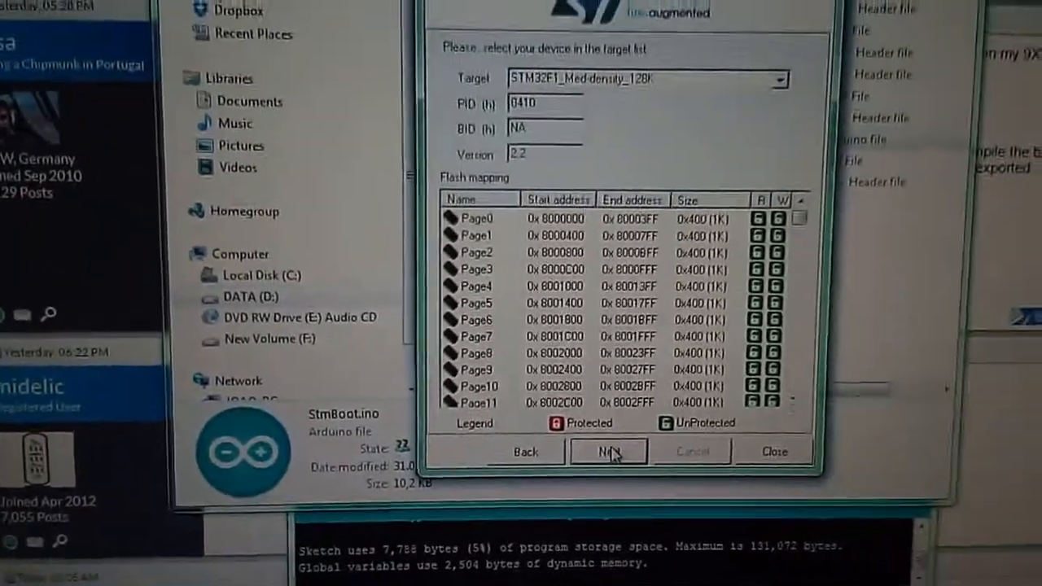
left_click(611, 454)
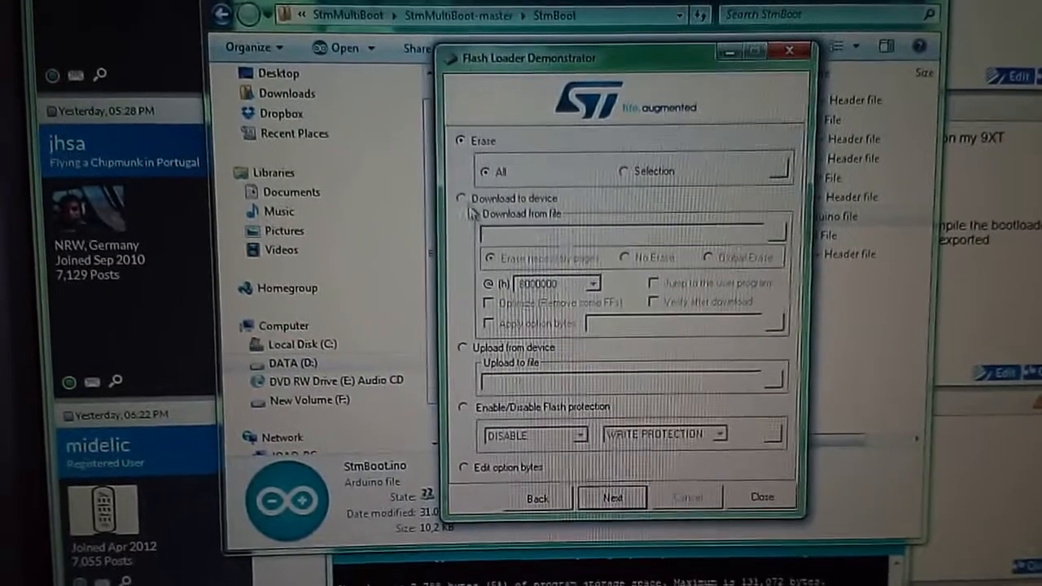
- Choose Download to device with StmBoot.ino.generic_stm32f103c.bin as the source file
left_click(462, 200)
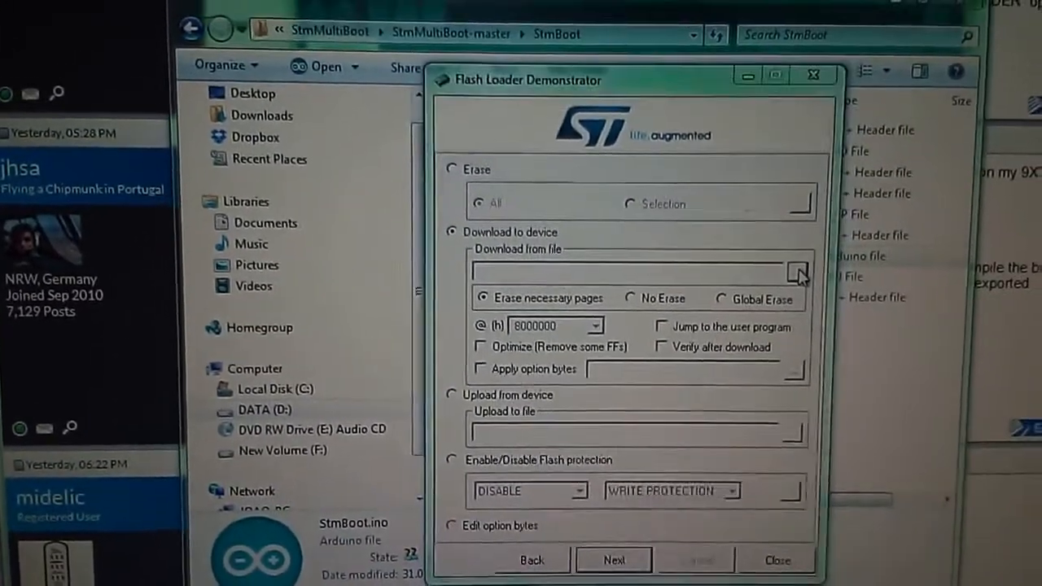
left_click(797, 273)
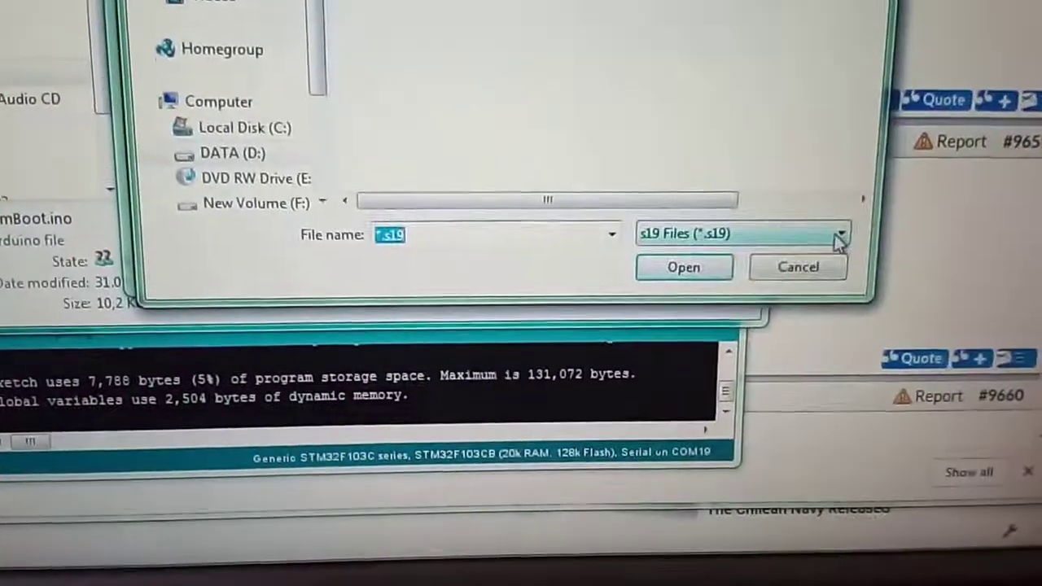
left_click(839, 236)
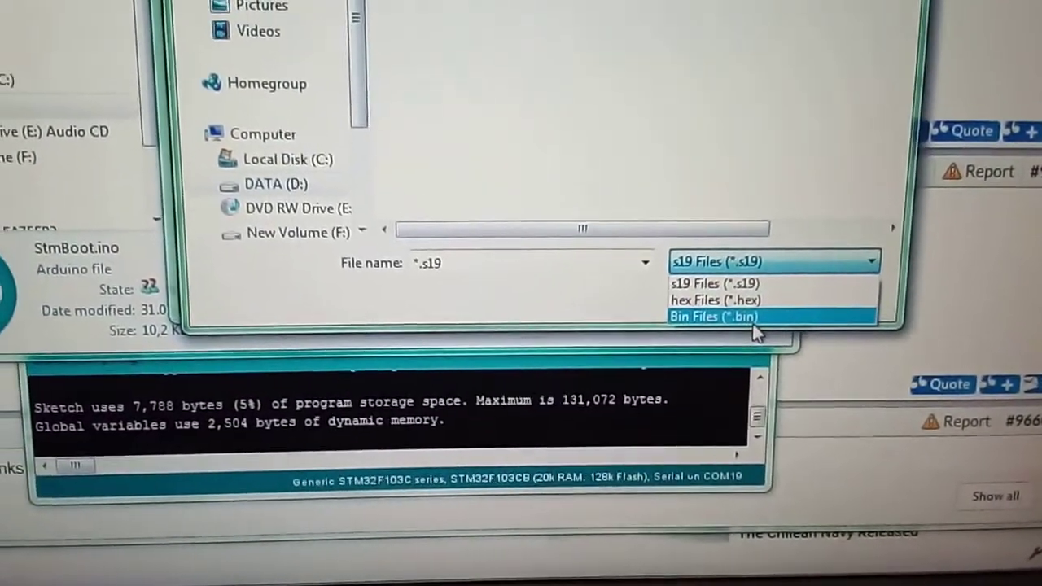
left_click(752, 319)
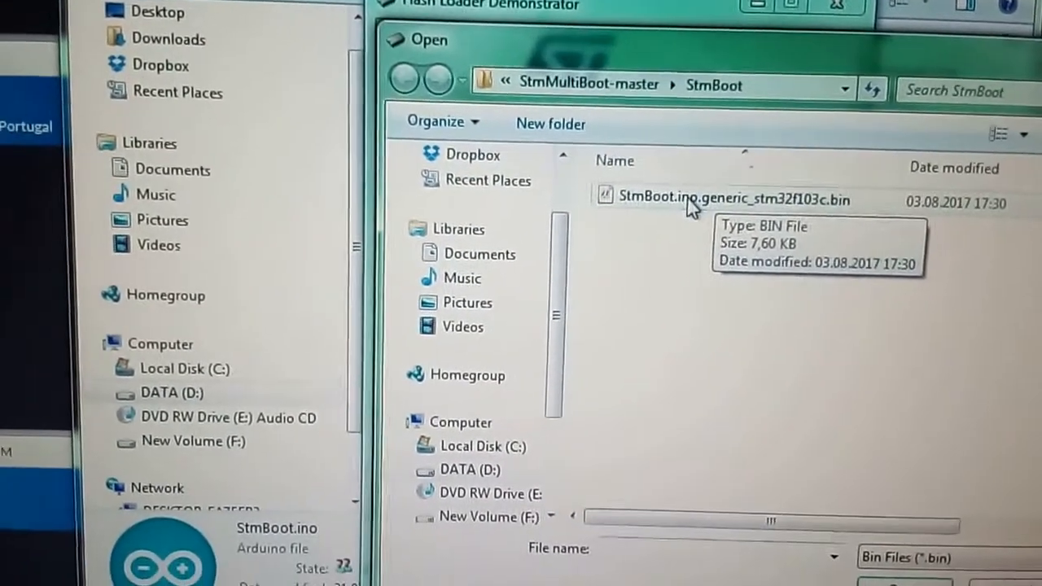
left_click(670, 220)
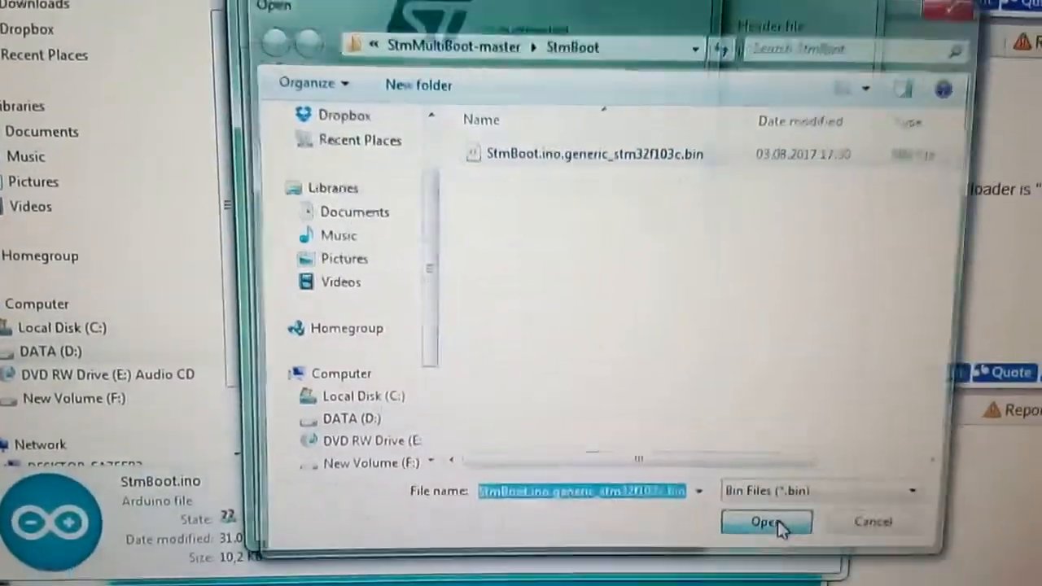
left_click(814, 564)
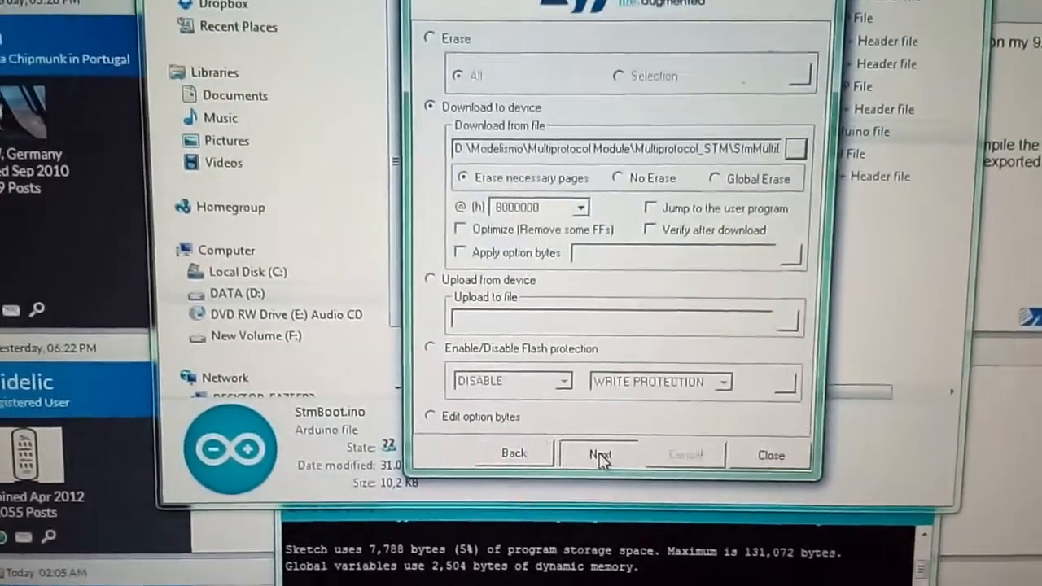
- Start erasing the chip and writing the StmBoot bootloader to the device
left_click(579, 442)
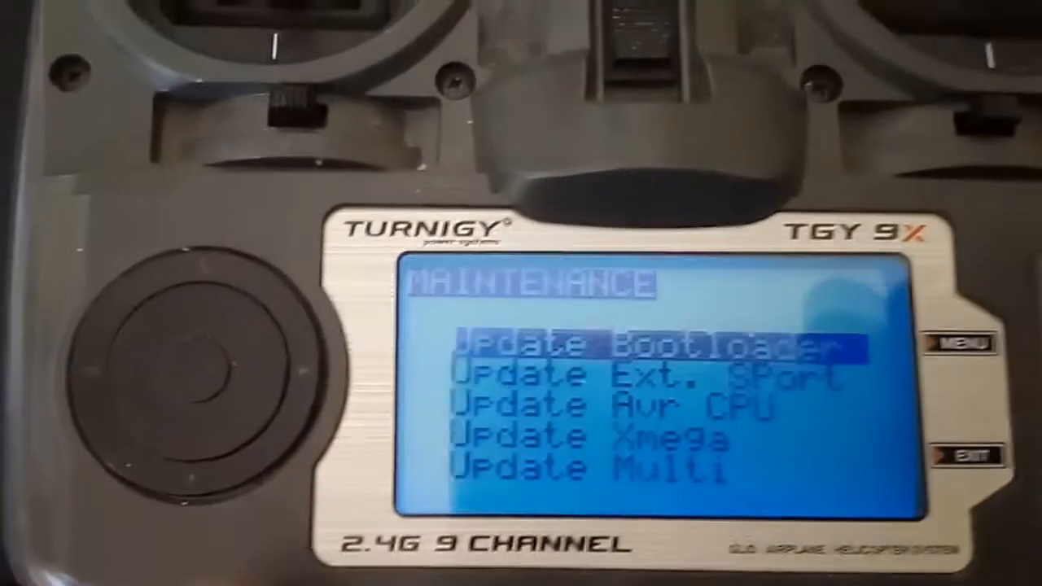
- Move down the ersky9x Maintenance menu toward the Update Multi entry
key("Down")
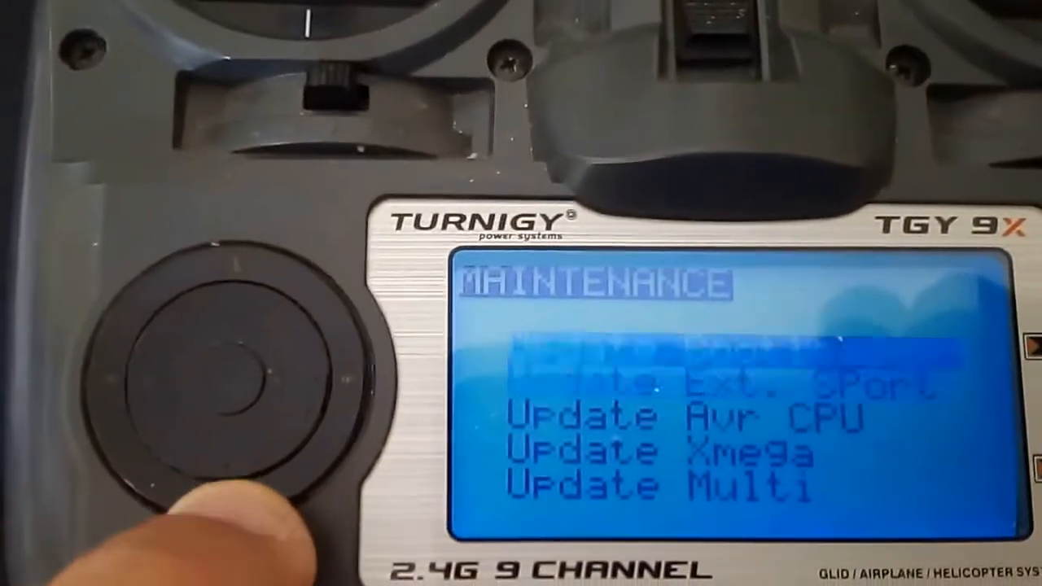
key("Down")
key("Down")
key("Down")
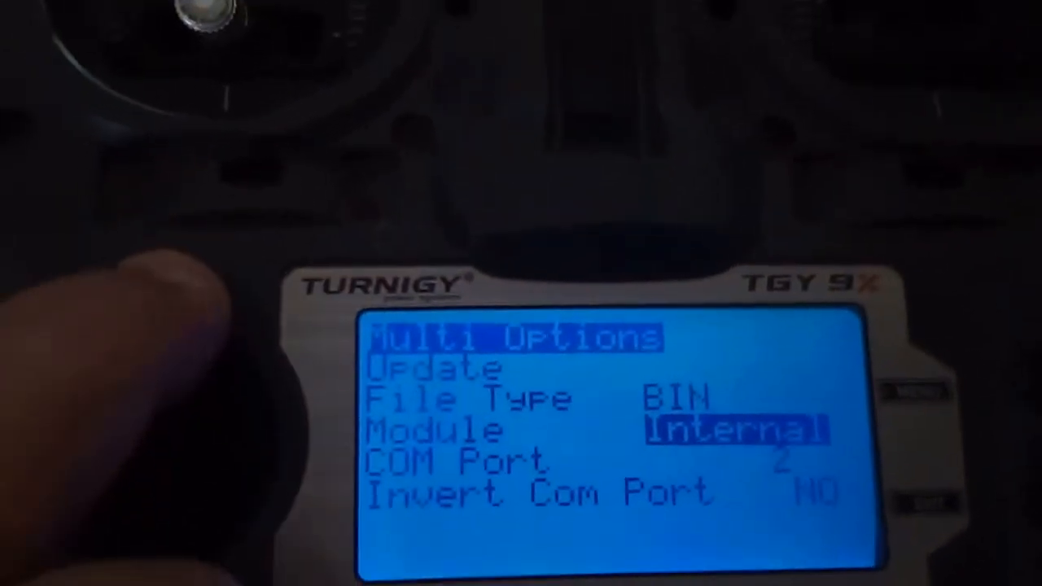
- Move back up to the Update entry on the Update Multi screen
key("Up")
key("Up")
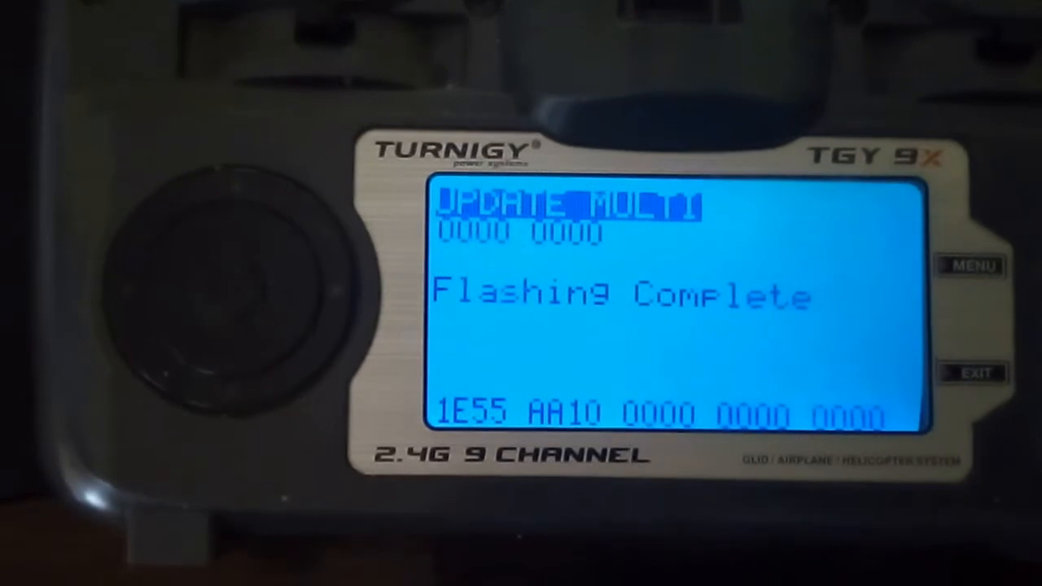
- Leave the Flashing Complete screen and return to the Maintenance menu
key("Escape")
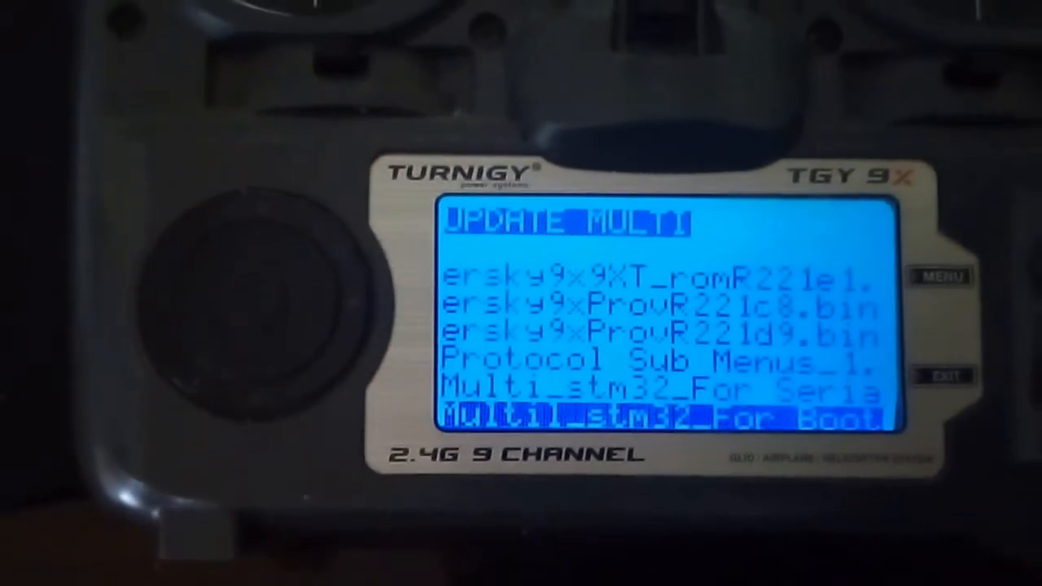
key("Escape")
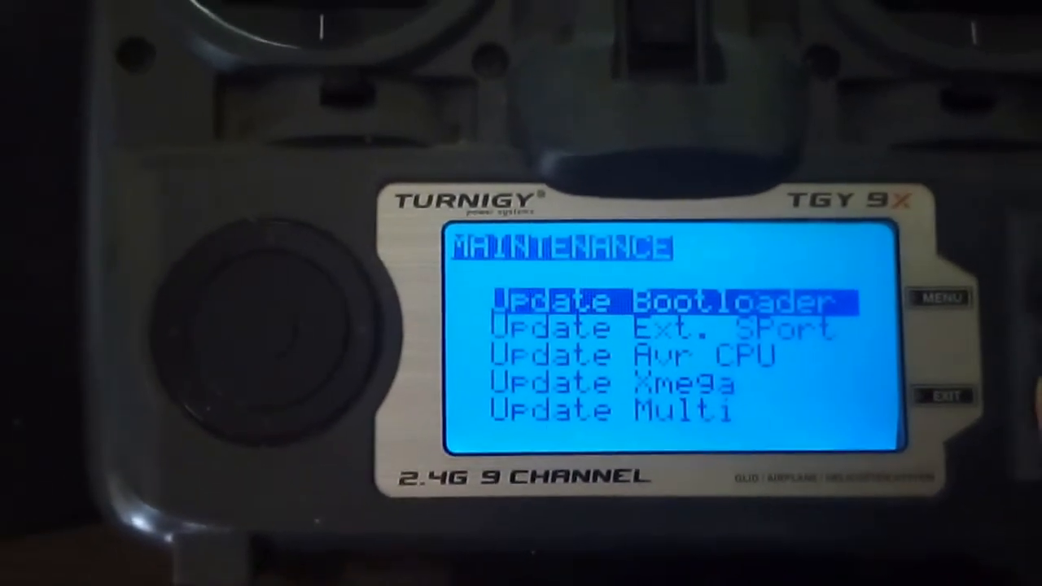